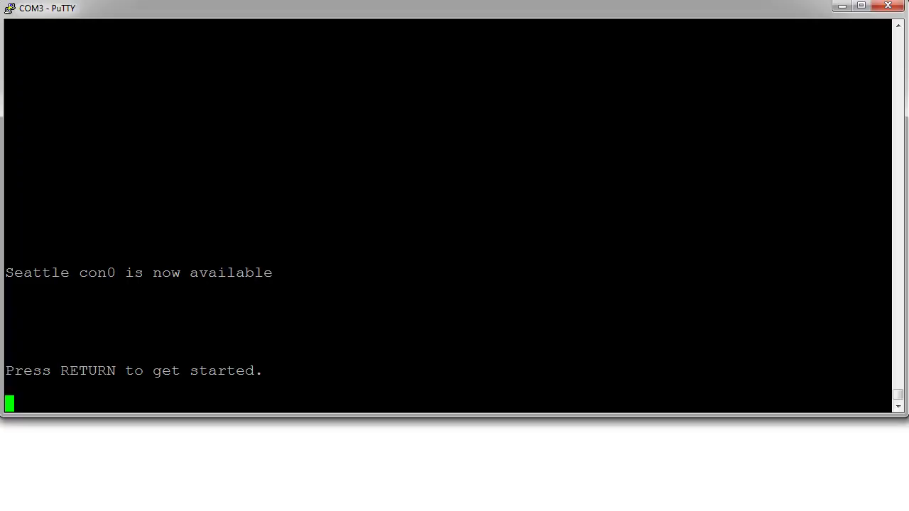
Start the Seattle router's console session and enter privileged mode, then global configuration mode.
{"action": "key", "text": "Return"}
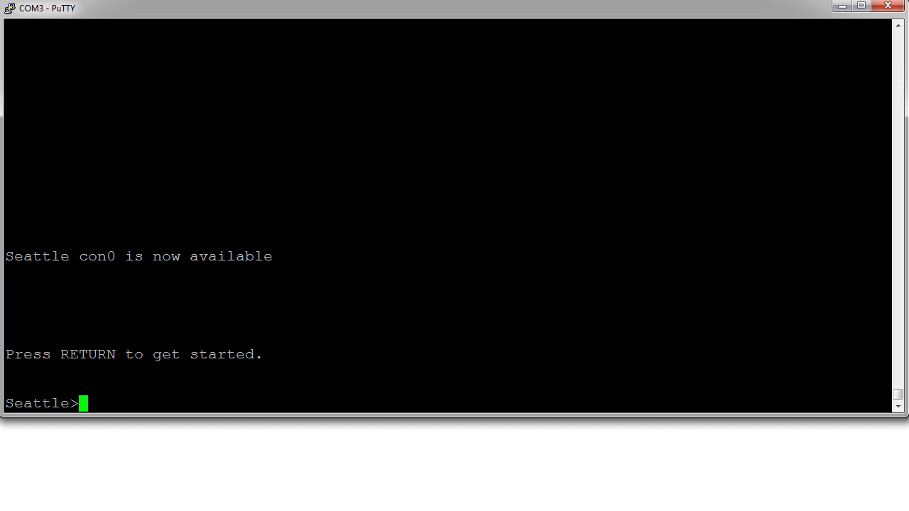
{"action": "type", "text": "en"}
{"action": "key", "text": "Return"}
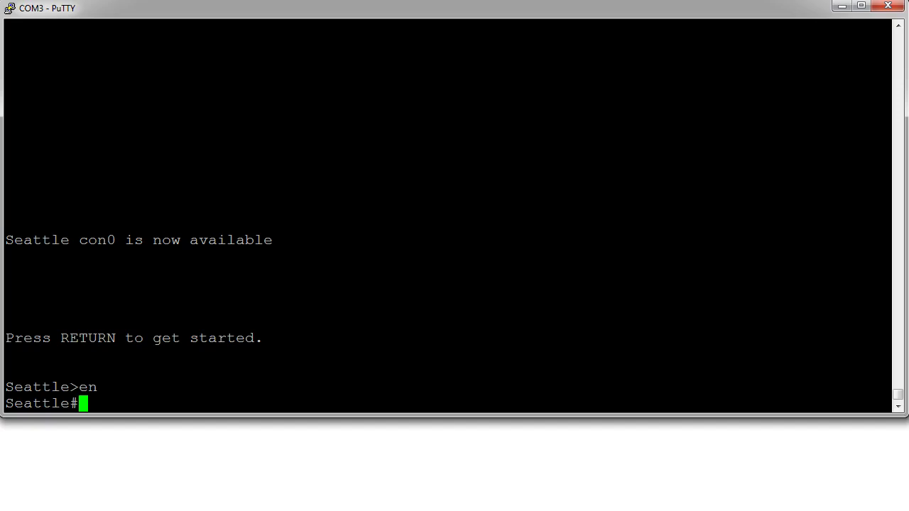
{"action": "type", "text": "conf t"}
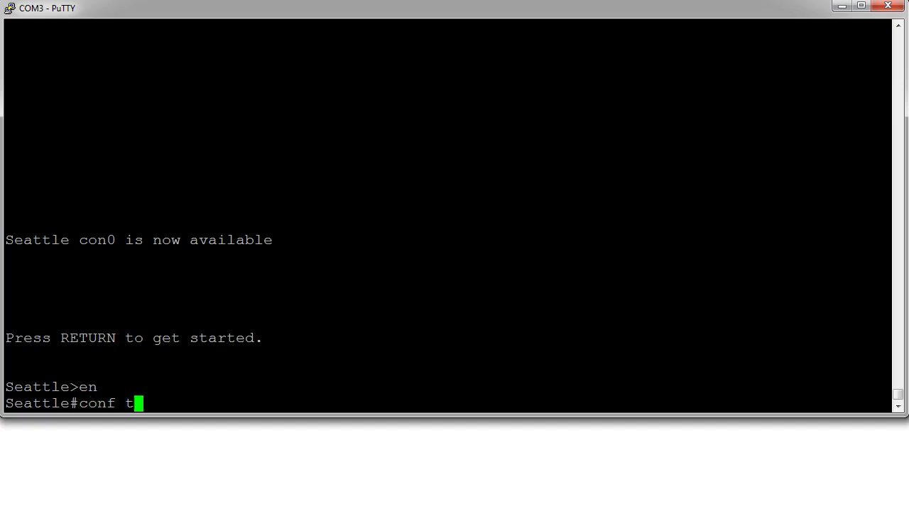
{"action": "key", "text": "Return"}
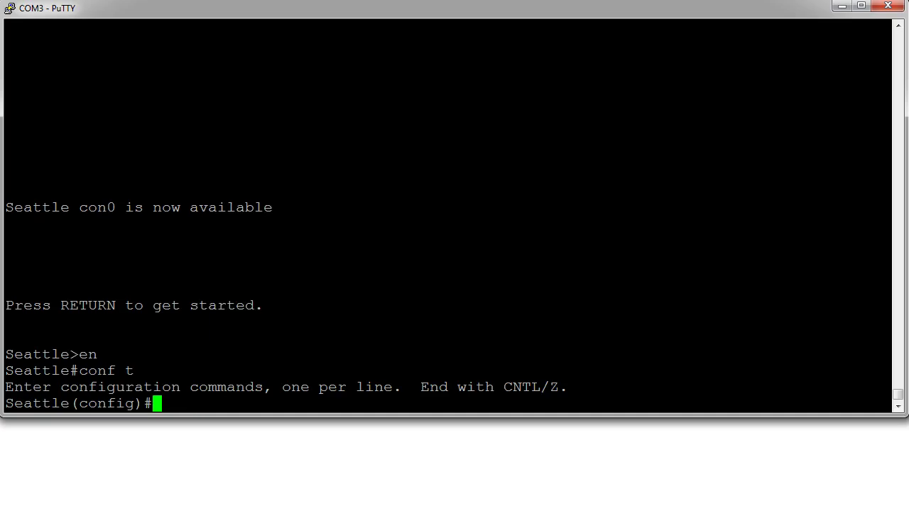
Begin an access-list command and show its number-range help, highlighting the IP standard range 1-99.
{"action": "type", "text": "access"}
{"action": "key", "text": "Tab"}
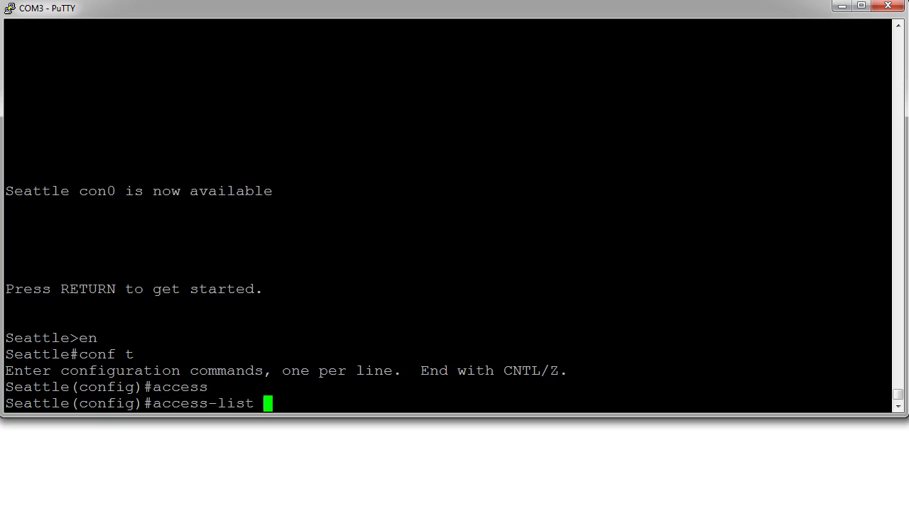
{"action": "type", "text": "?"}
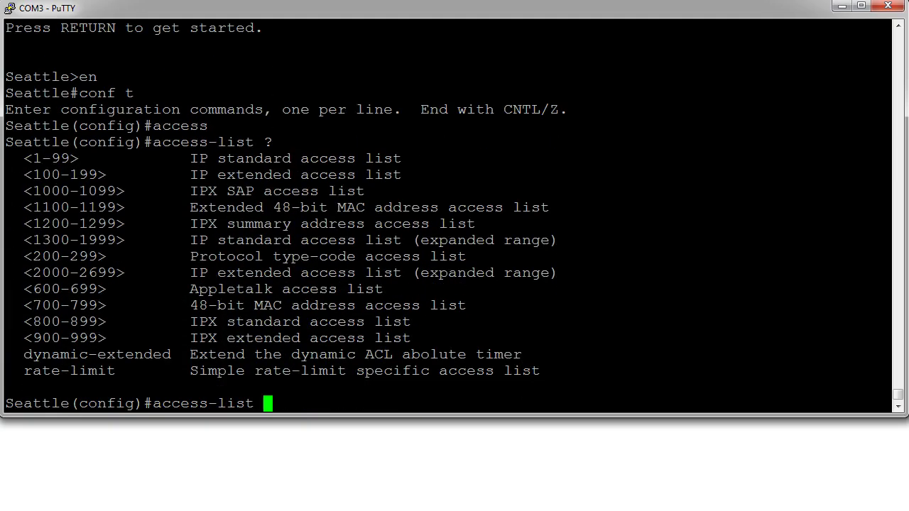
{"action": "double_click", "coordinate": [51, 159]}
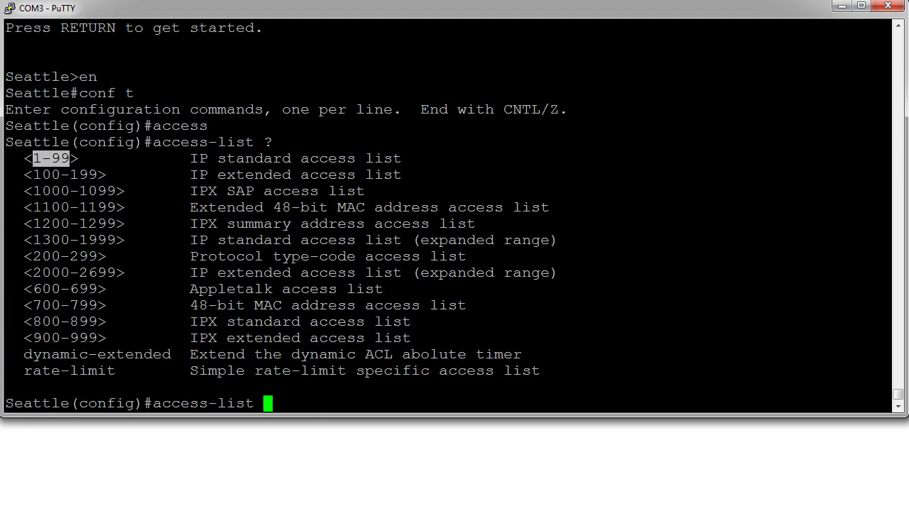
{"action": "left_click", "coordinate": [52, 158]}
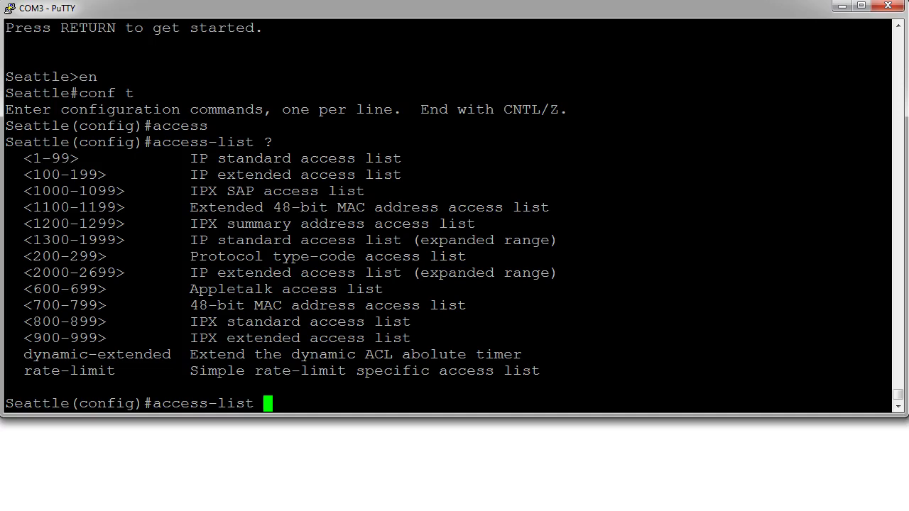
Create standard access list 1 with an entry denying host 172.16.0.2, consulting the context help for the available options.
{"action": "type", "text": "1 ?"}
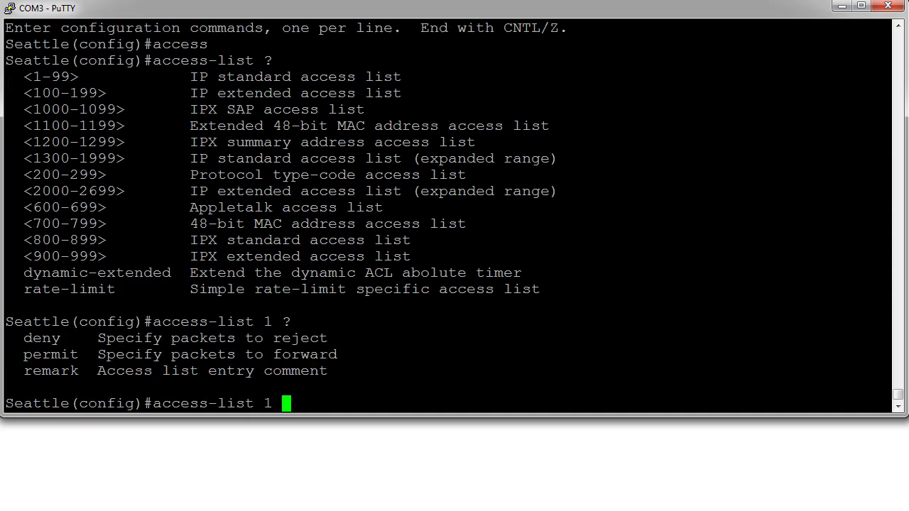
{"action": "type", "text": "deny"}
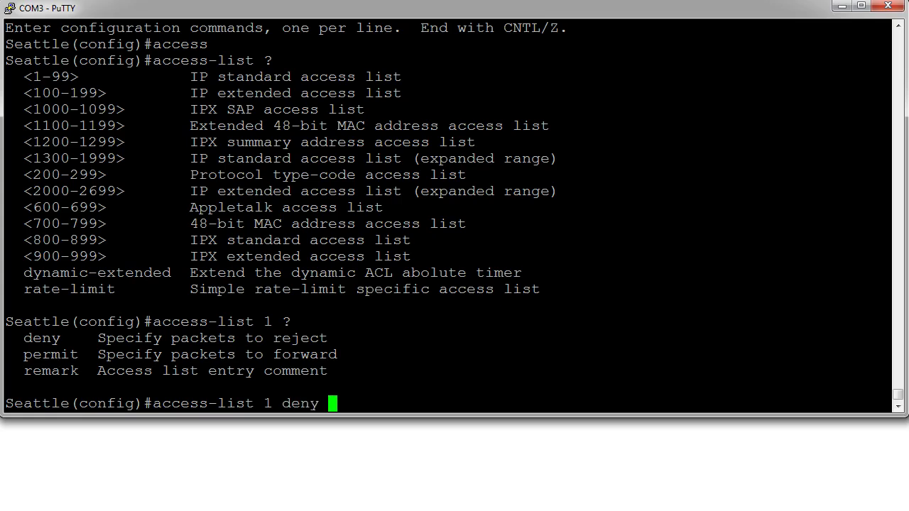
{"action": "type", "text": " ?"}
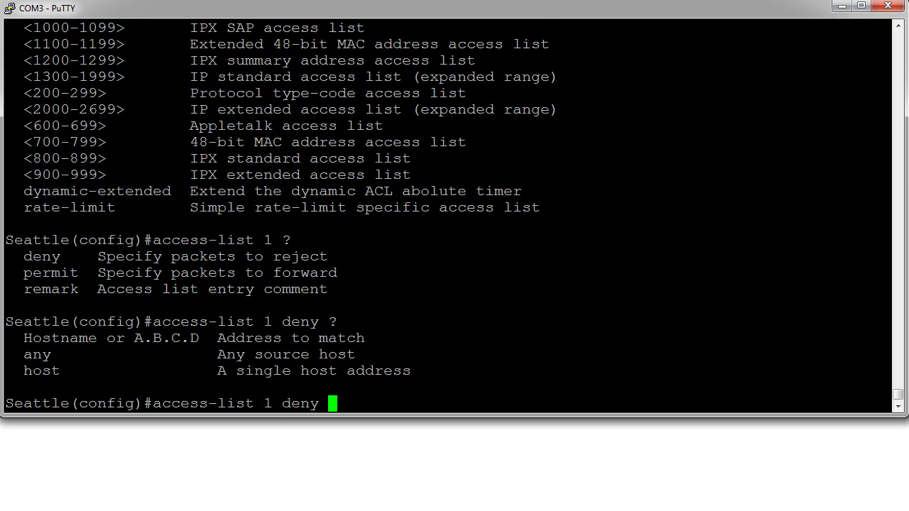
{"action": "left_click_drag", "start_coordinate": [25, 372], "coordinate": [58, 372]}
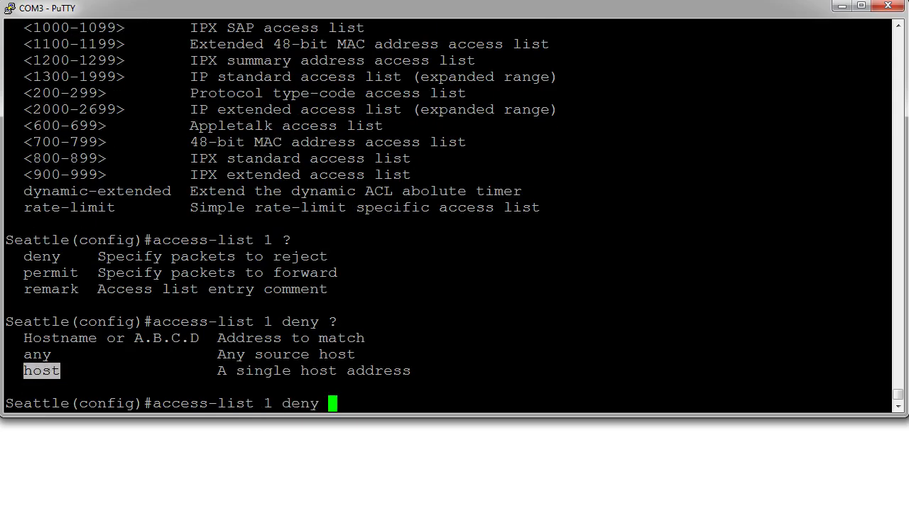
{"action": "left_click", "coordinate": [59, 371]}
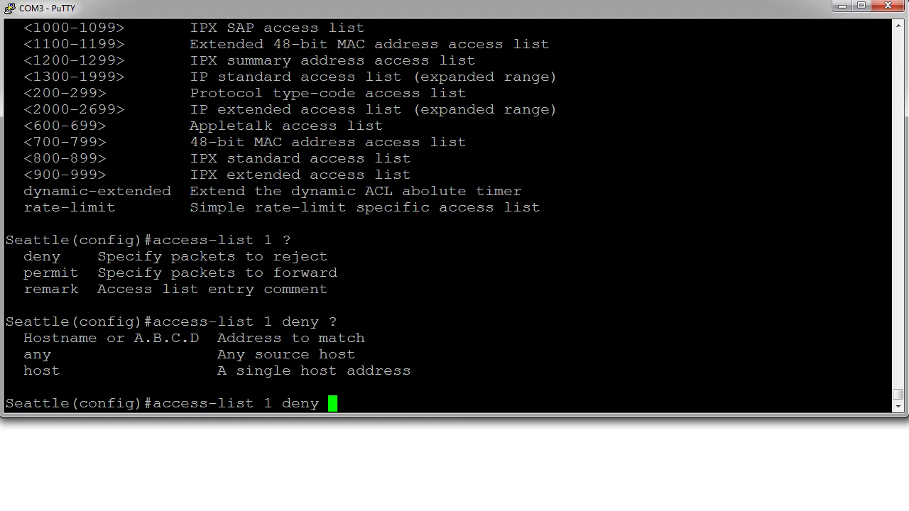
{"action": "type", "text": "host 172.16.0"}
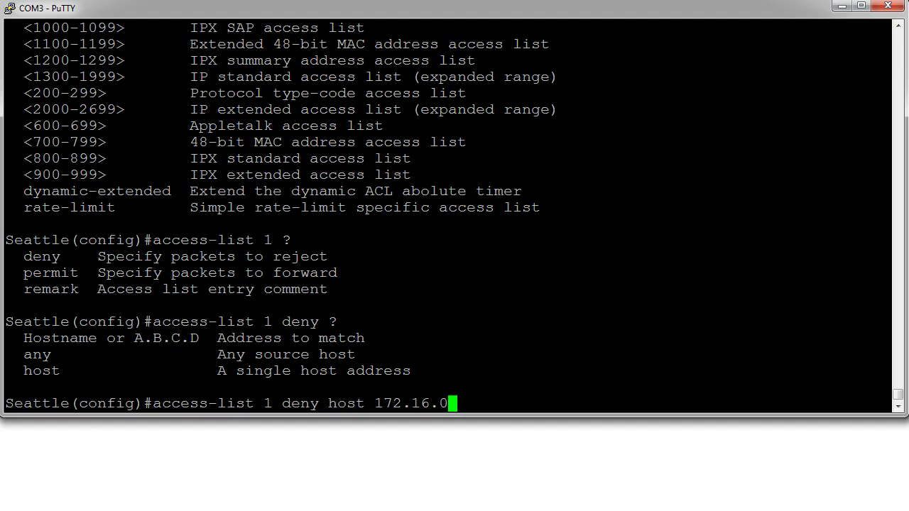
{"action": "type", "text": ".2"}
{"action": "key", "text": "Return"}
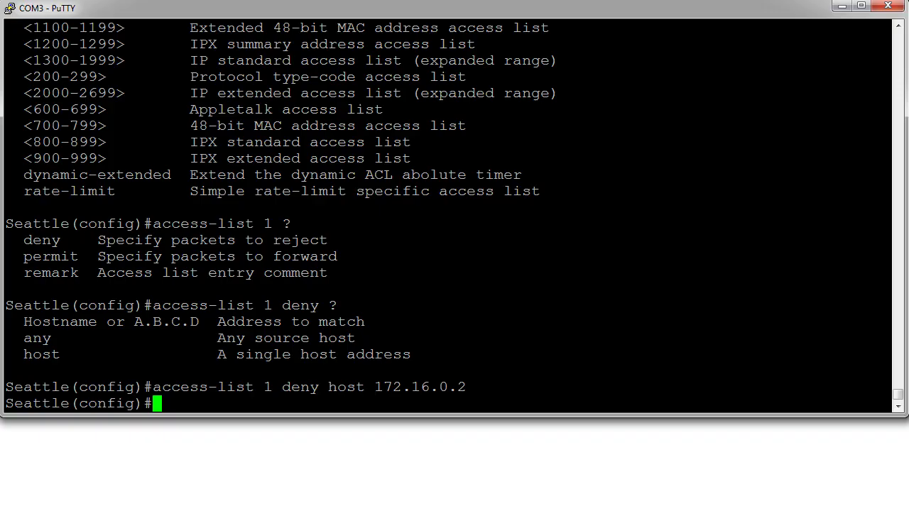
Apply access list 1 to interface fa0/0 in the outbound direction, checking the direction options in the context help.
{"action": "type", "text": "int fa0/0"}
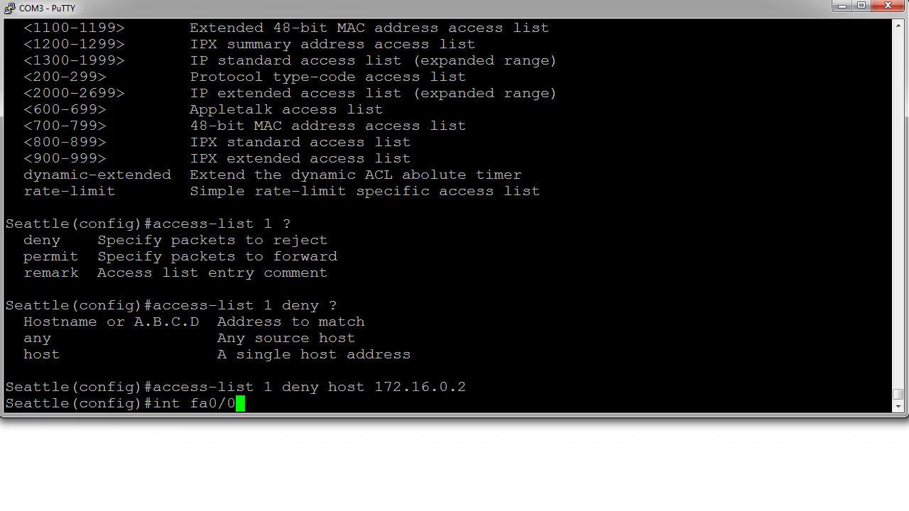
{"action": "key", "text": "Return"}
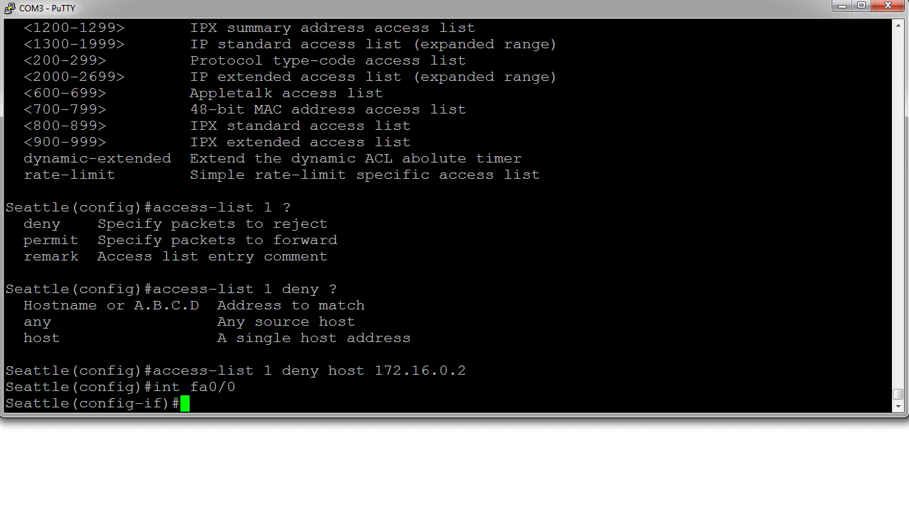
{"action": "type", "text": "ip access"}
{"action": "key", "text": "Tab"}
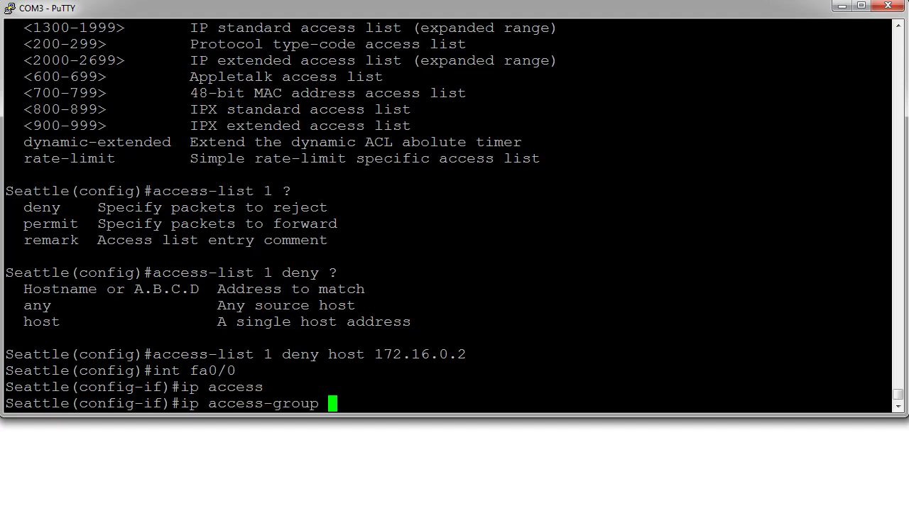
{"action": "type", "text": "1 ?"}
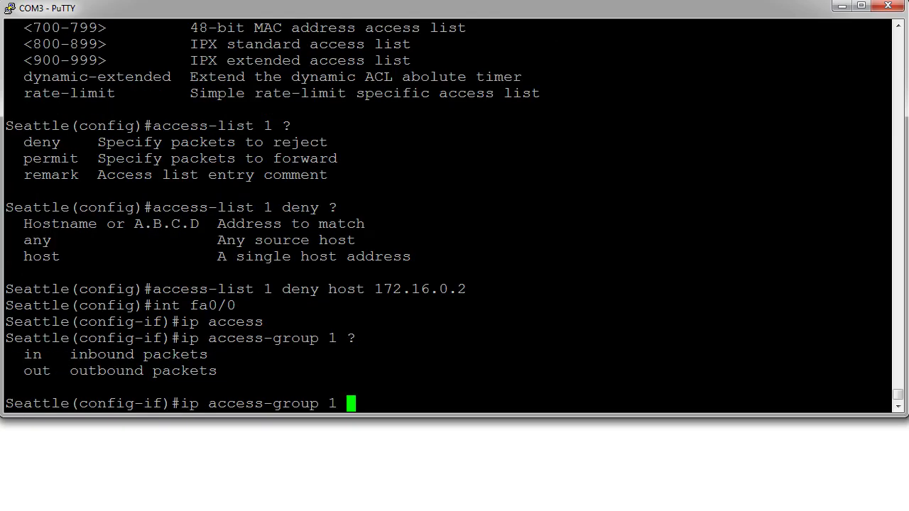
{"action": "type", "text": "out"}
{"action": "key", "text": "Return"}
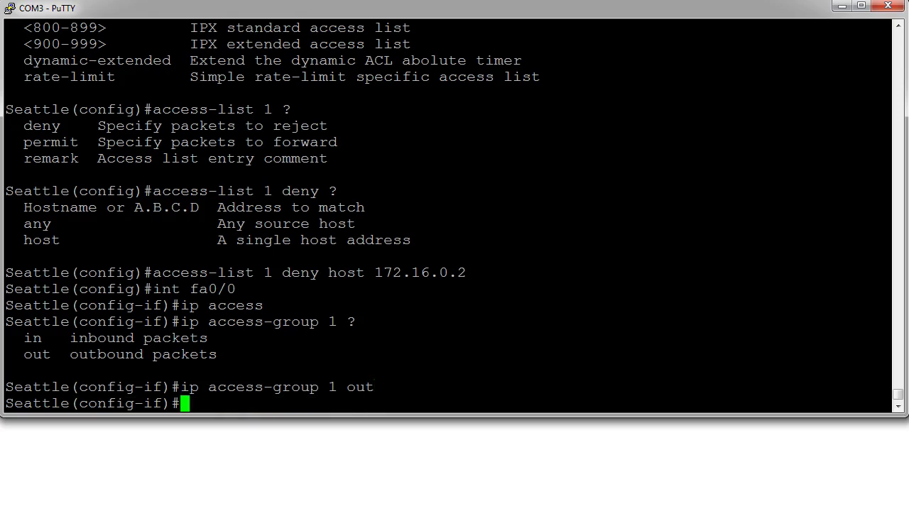
Switch to the Windows Command Prompt and ping 192.168.0.2.
{"action": "key", "text": "alt+Tab"}
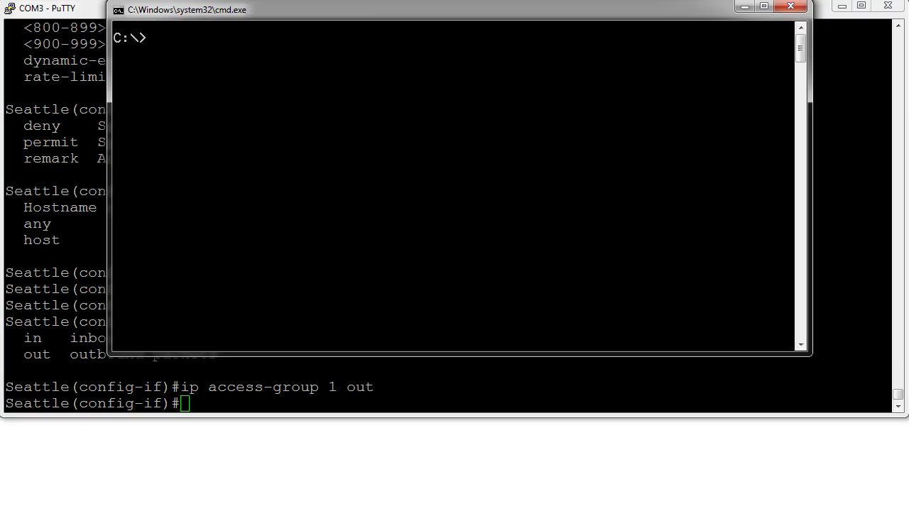
{"action": "type", "text": "ping 192.168.0.2"}
{"action": "key", "text": "Return"}
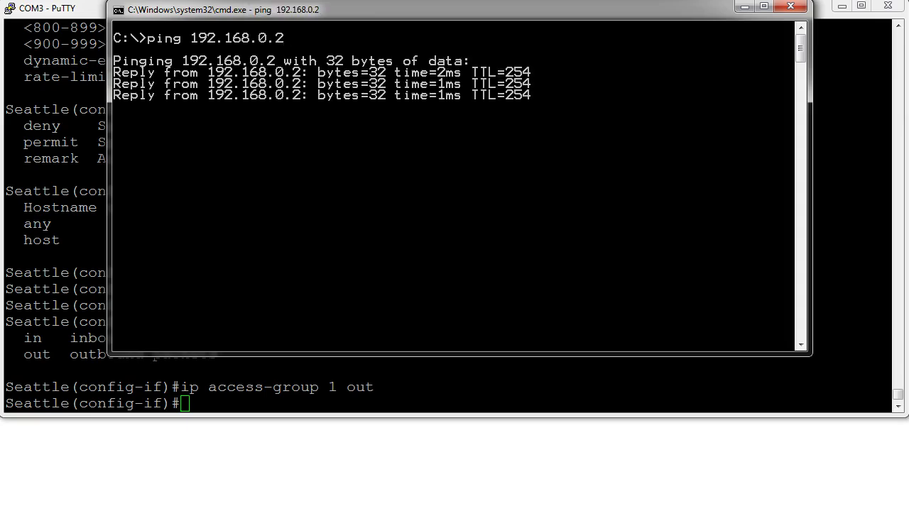
Reuse the previous ping command with the target address replaced by 172.17.0.1.
{"action": "key", "text": "Up"}
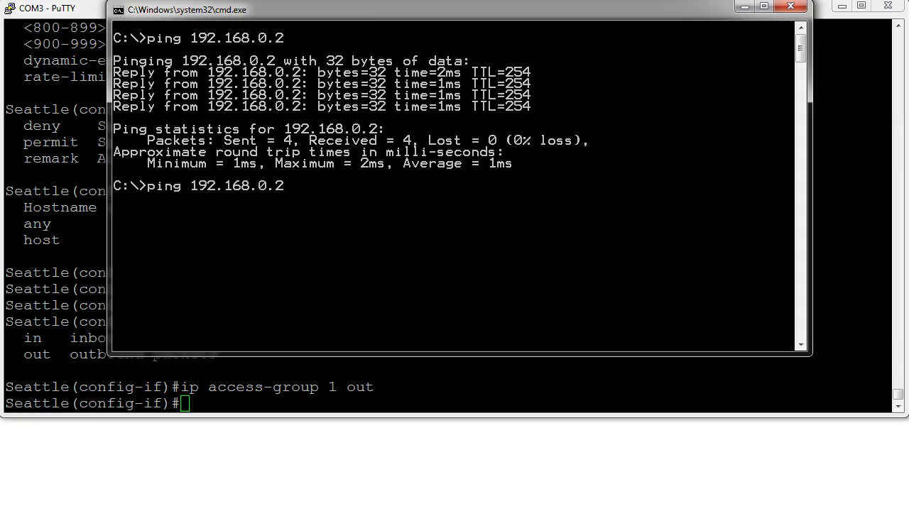
{"action": "key", "text": "BackSpace"}
{"action": "key", "text": "BackSpace"}
{"action": "key", "text": "BackSpace"}
{"action": "key", "text": "BackSpace"}
{"action": "key", "text": "BackSpace"}
{"action": "key", "text": "BackSpace"}
{"action": "key", "text": "BackSpace"}
{"action": "key", "text": "BackSpace"}
{"action": "key", "text": "BackSpace"}
{"action": "key", "text": "BackSpace"}
{"action": "key", "text": "BackSpace"}
{"action": "type", "text": "172.17.0.1"}
{"action": "key", "text": "Return"}
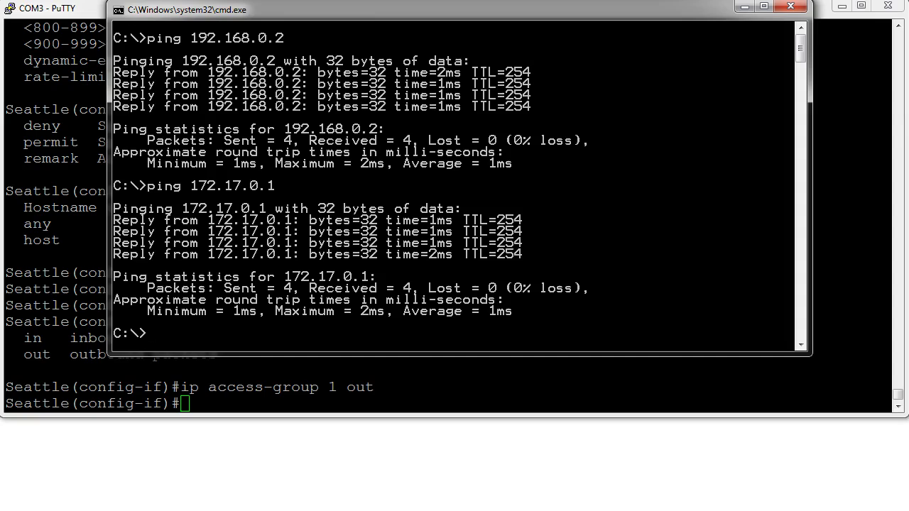
Test connectivity to 172.17.0.2 with a ping.
{"action": "key", "text": "Up"}
{"action": "key", "text": "BackSpace"}
{"action": "type", "text": "2.17.0.2"}
{"action": "key", "text": "Return"}
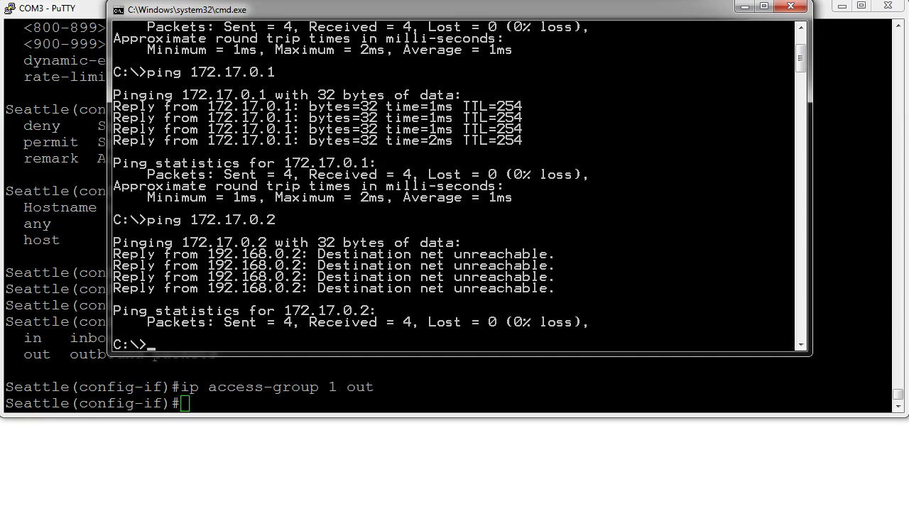
Switch back to the PuTTY router console and apply access list 1 inbound on interface fa0/1.
{"action": "key", "text": "alt+Tab"}
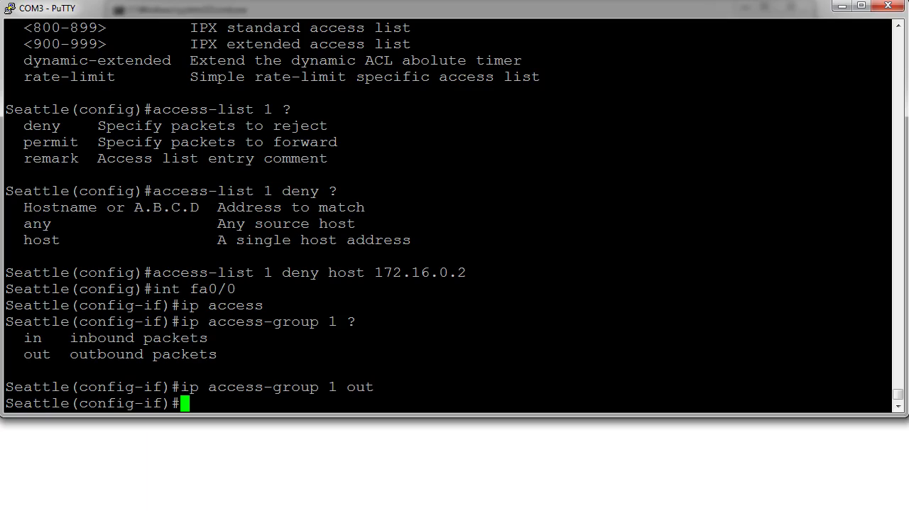
{"action": "type", "text": "exit"}
{"action": "key", "text": "Return"}
{"action": "type", "text": "int fa0/1"}
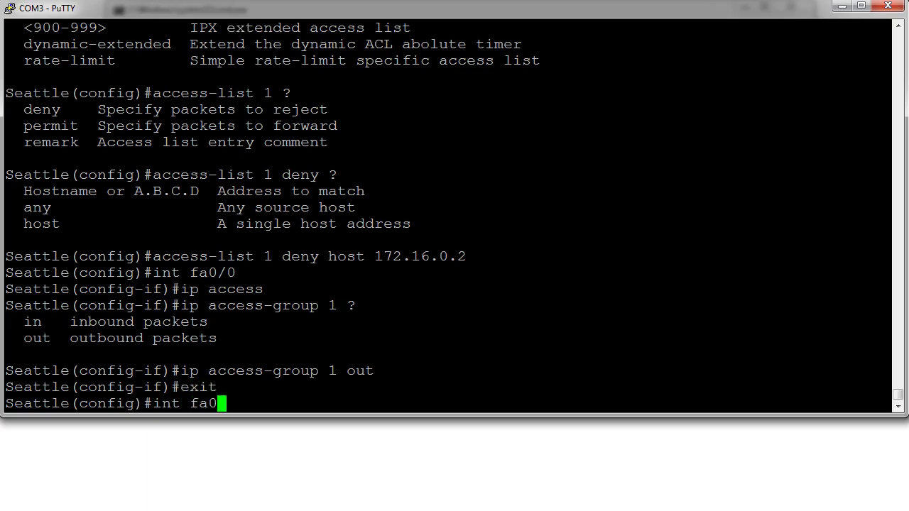
{"action": "key", "text": "Return"}
{"action": "type", "text": "ip "}
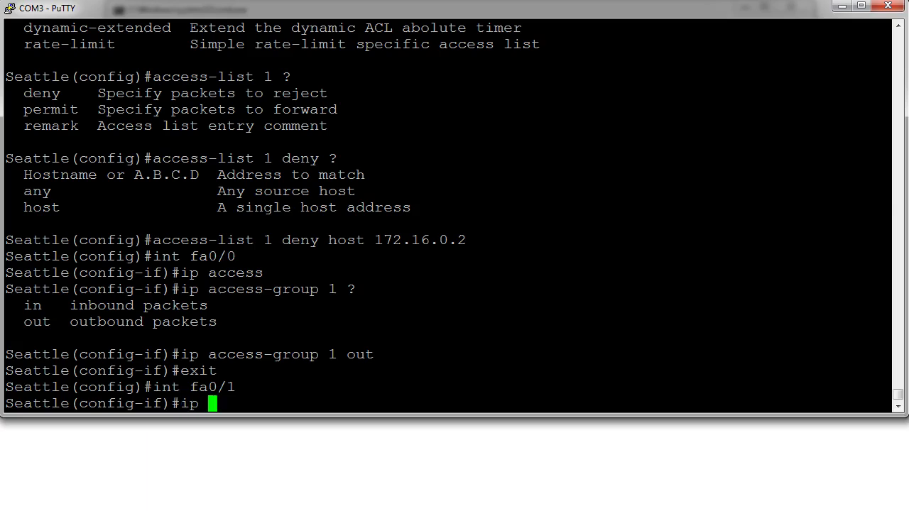
{"action": "type", "text": "access"}
{"action": "key", "text": "Tab"}
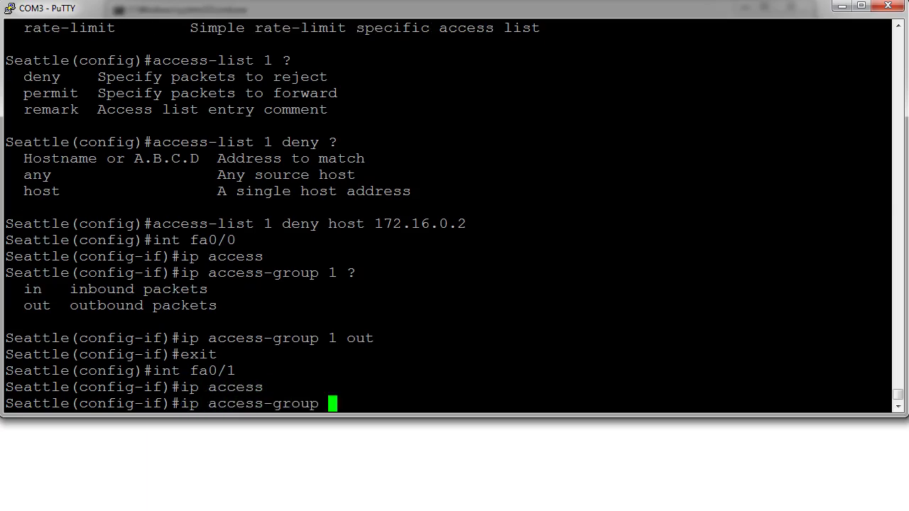
{"action": "type", "text": "1 in"}
{"action": "key", "text": "Return"}
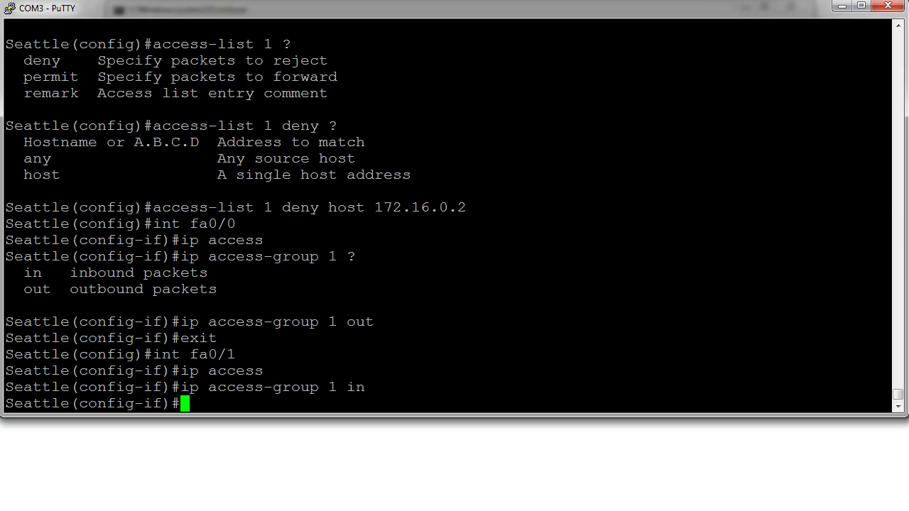
Return to the Windows Command Prompt and ping 172.17.0.1 again to test the inbound filter.
{"action": "key", "text": "alt+Tab"}
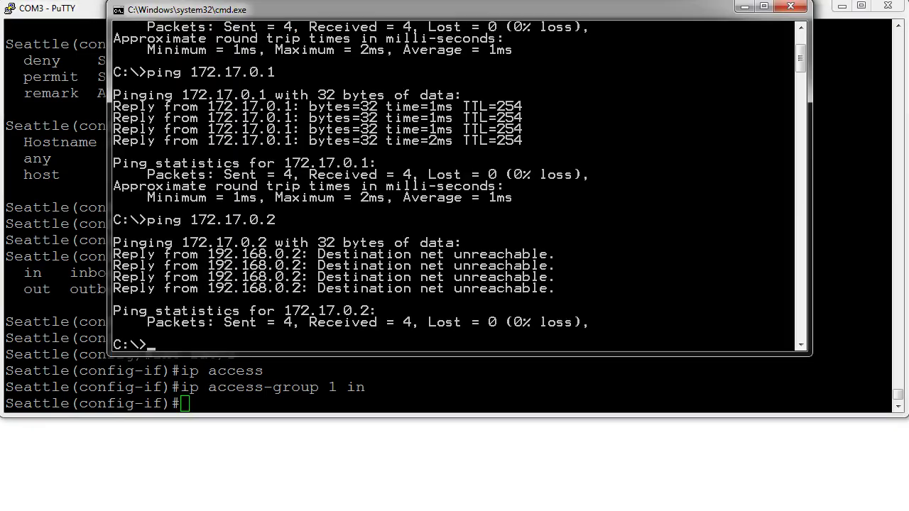
{"action": "key", "text": "Up"}
{"action": "key", "text": "BackSpace"}
{"action": "type", "text": "172.17.0.1"}
{"action": "key", "text": "Return"}
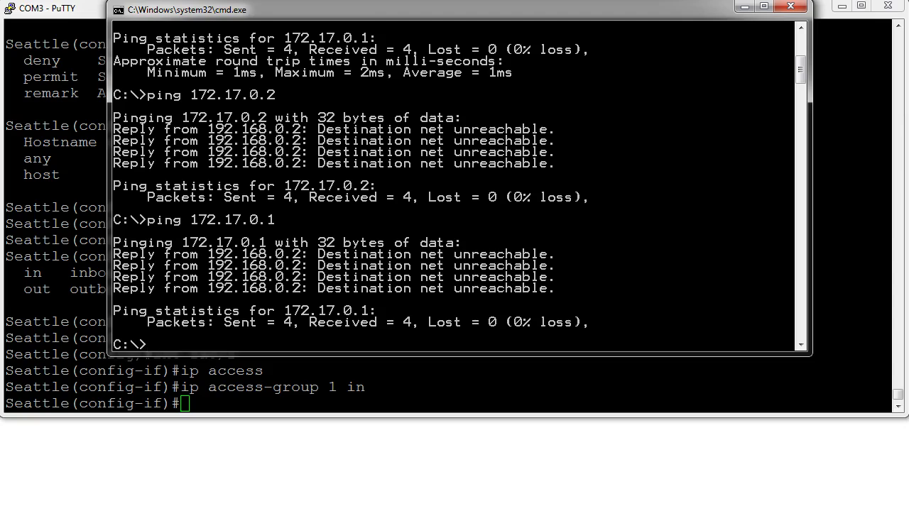
Edit the recalled ping command to target 192.168.0.2 and run it.
{"action": "key", "text": "Up"}
{"action": "key", "text": "BackSpace"}
{"action": "key", "text": "BackSpace"}
{"action": "key", "text": "BackSpace"}
{"action": "key", "text": "BackSpace"}
{"action": "key", "text": "BackSpace"}
{"action": "key", "text": "BackSpace"}
{"action": "key", "text": "BackSpace"}
{"action": "key", "text": "BackSpace"}
{"action": "key", "text": "BackSpace"}
{"action": "key", "text": "BackSpace"}
{"action": "type", "text": "192.168.0.2"}
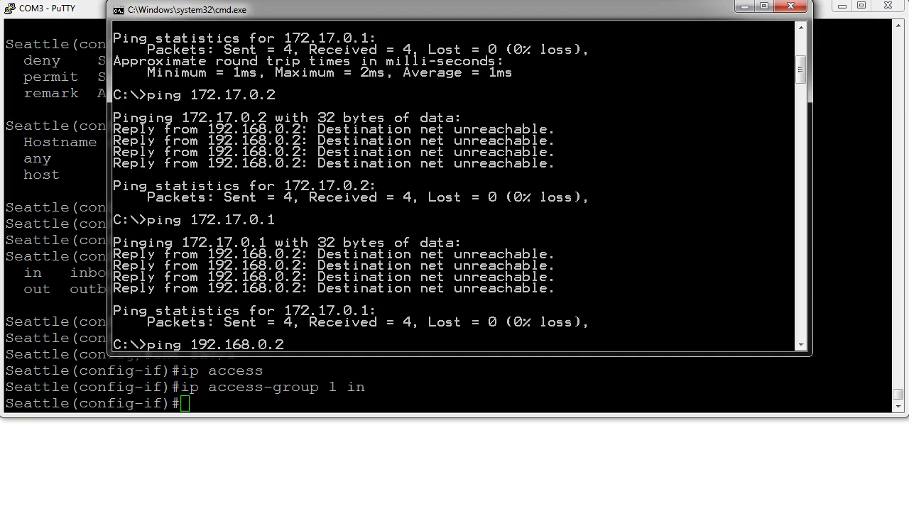
{"action": "key", "text": "Return"}
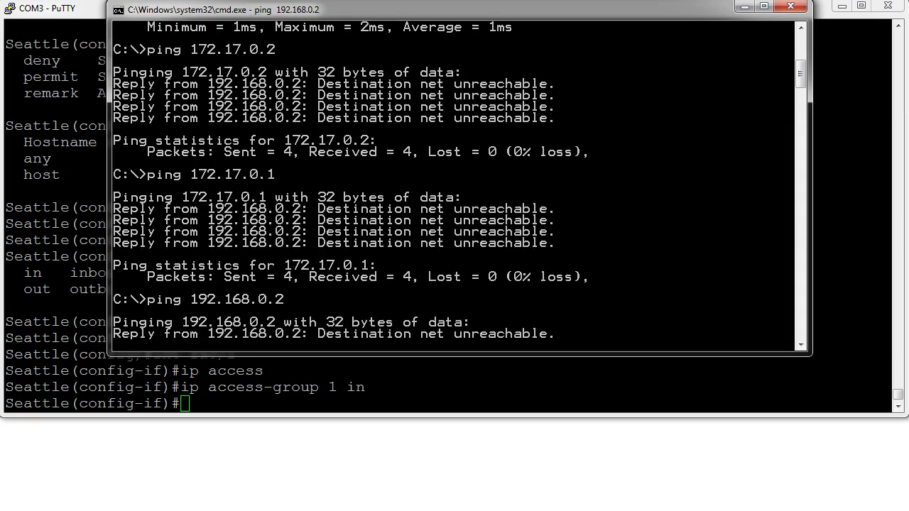